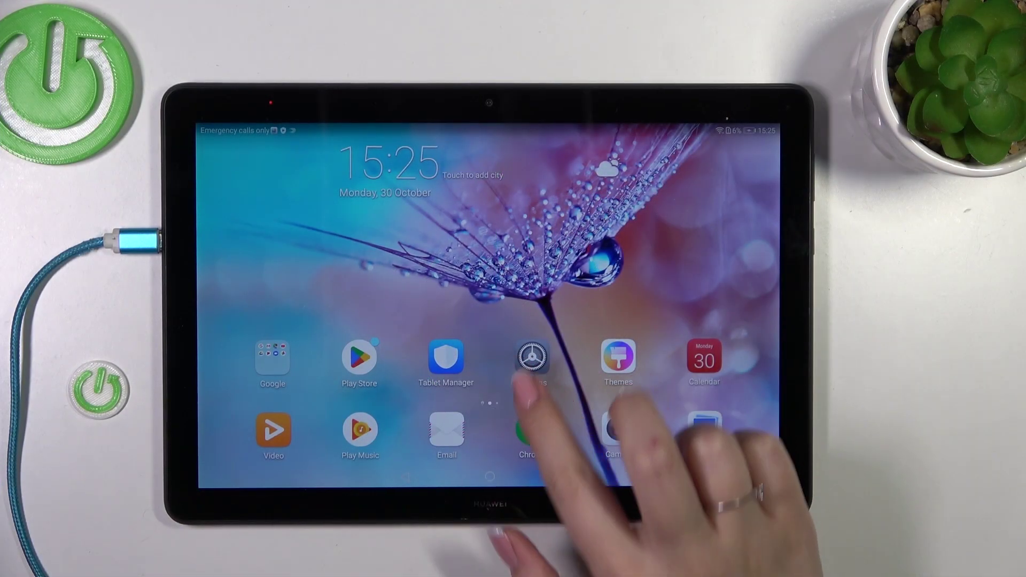
Launch the Settings app from the tablet's home screen
click(532, 358)
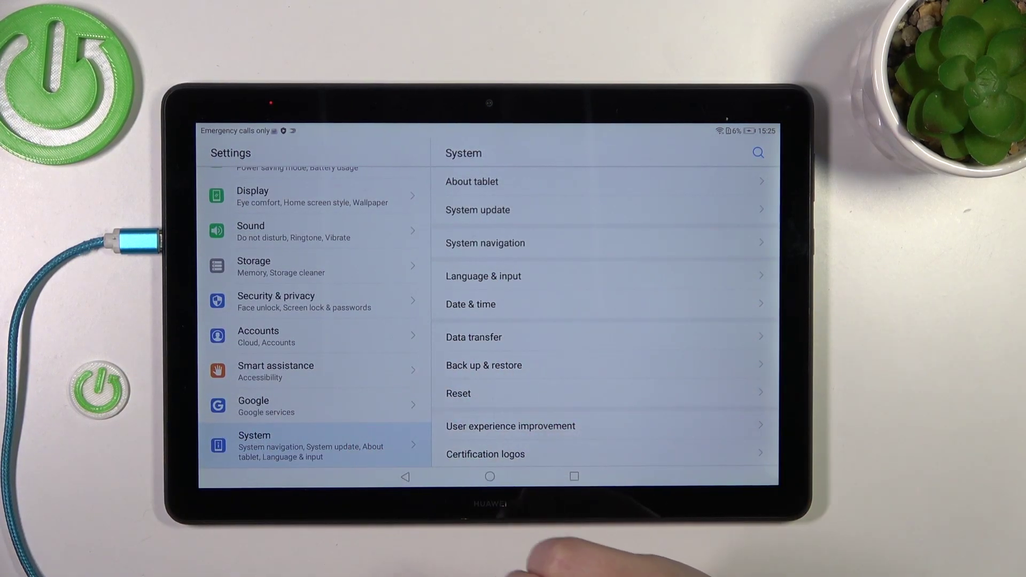
Unlock developer mode from About tablet's Build number and open Developer options
click(726, 181)
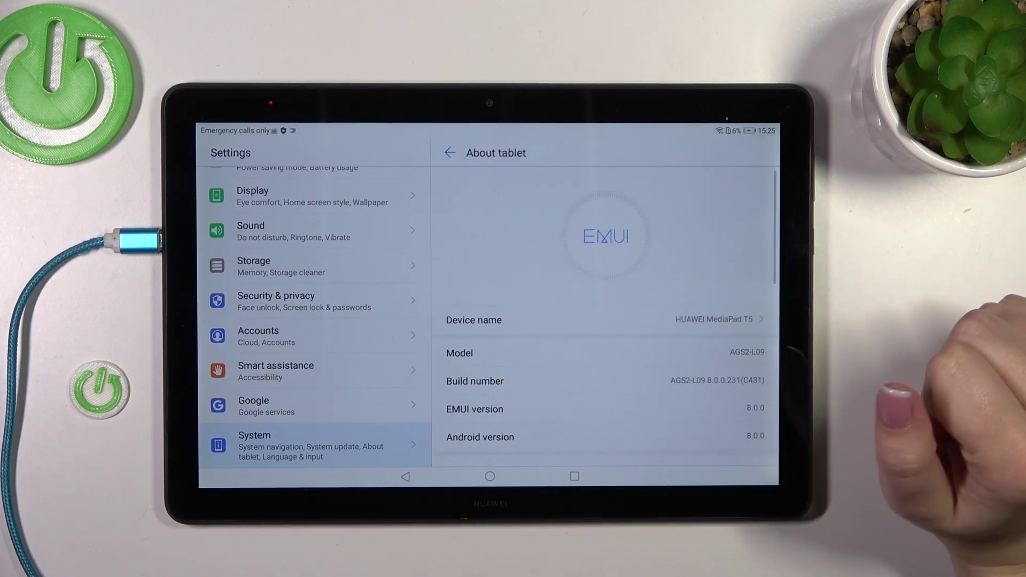
mouse_move(697, 386)
mouse_down()
mouse_move(773, 233)
mouse_move(691, 281)
mouse_up()
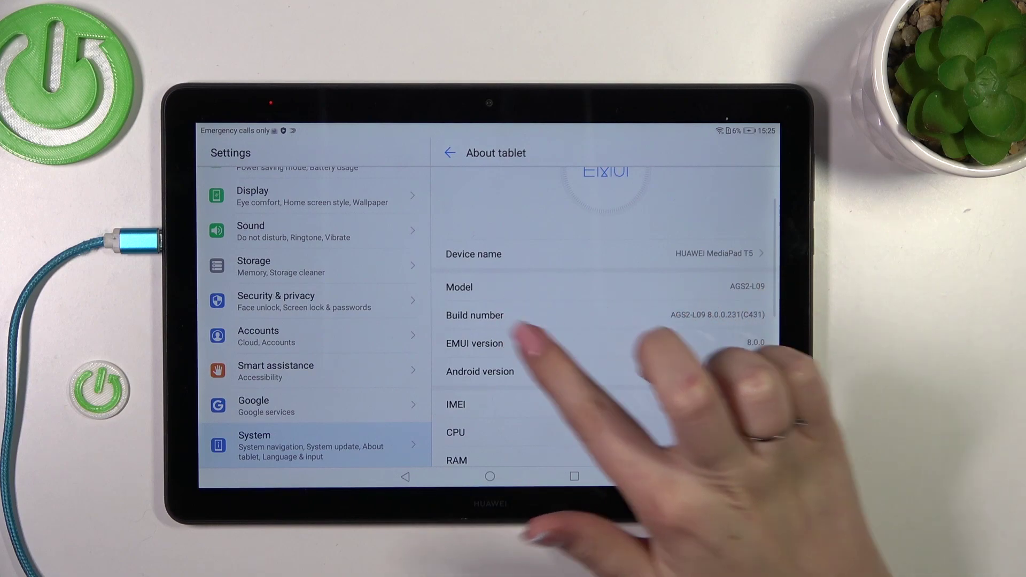
mouse_move(738, 256)
mouse_down()
mouse_move(725, 376)
mouse_move(728, 249)
mouse_up()
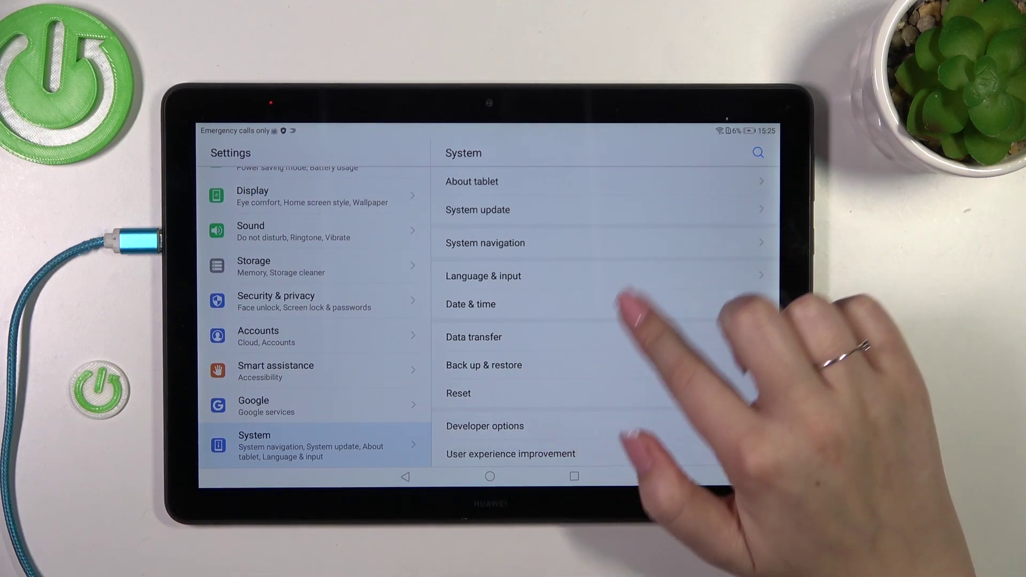
scroll(633, 313, down, 2)
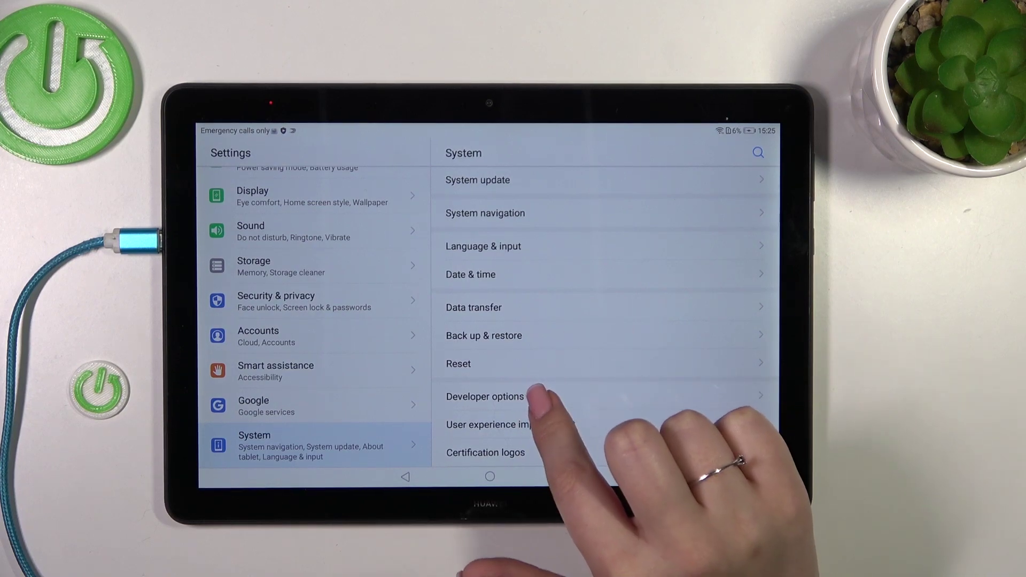
click(512, 396)
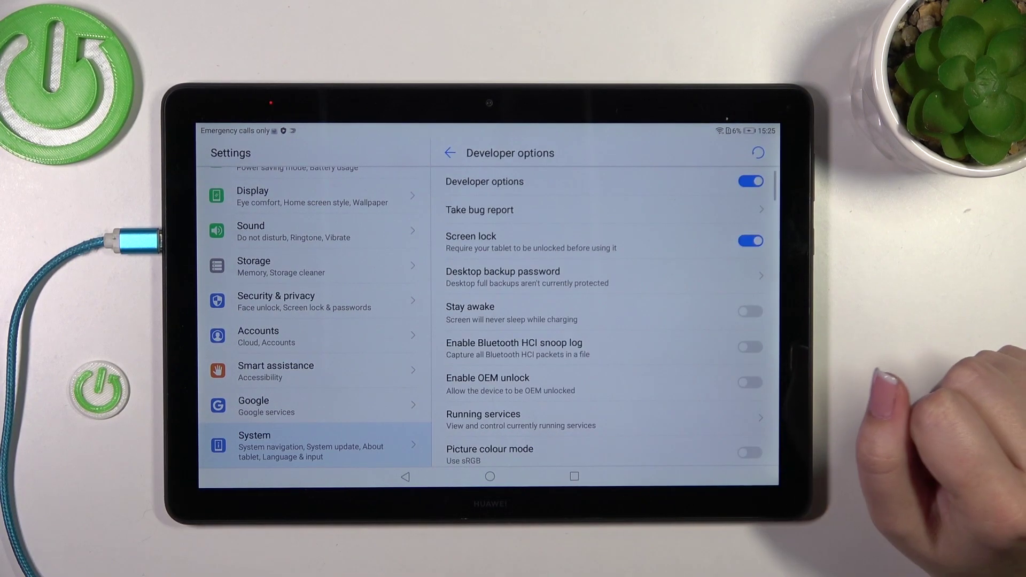
scroll(665, 385, down, 5)
scroll(721, 321, down, 5)
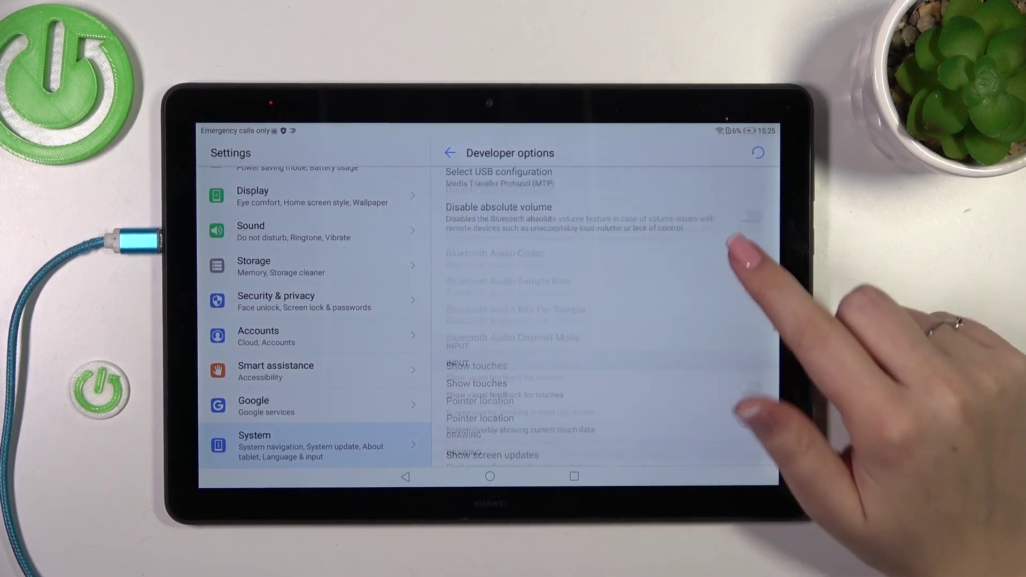
scroll(698, 321, down, 5)
scroll(721, 280, down, 5)
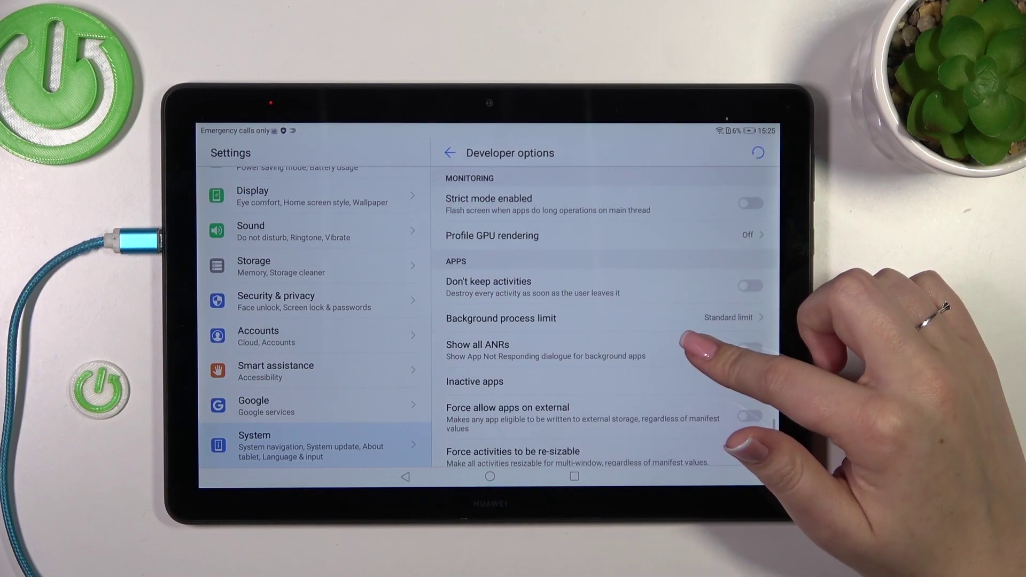
scroll(713, 344, up, 3)
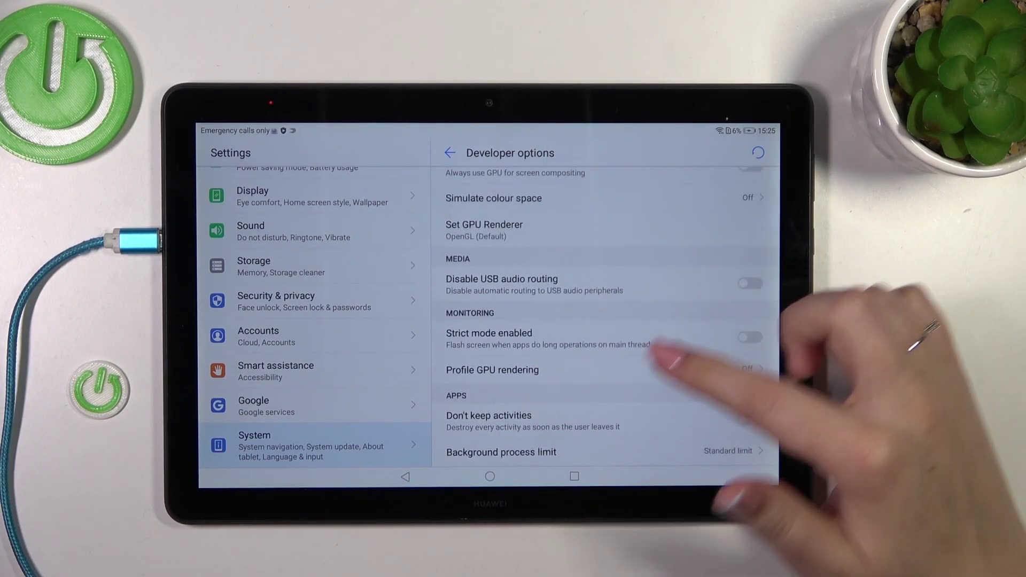
scroll(681, 321, down, 3)
scroll(721, 305, up, 3)
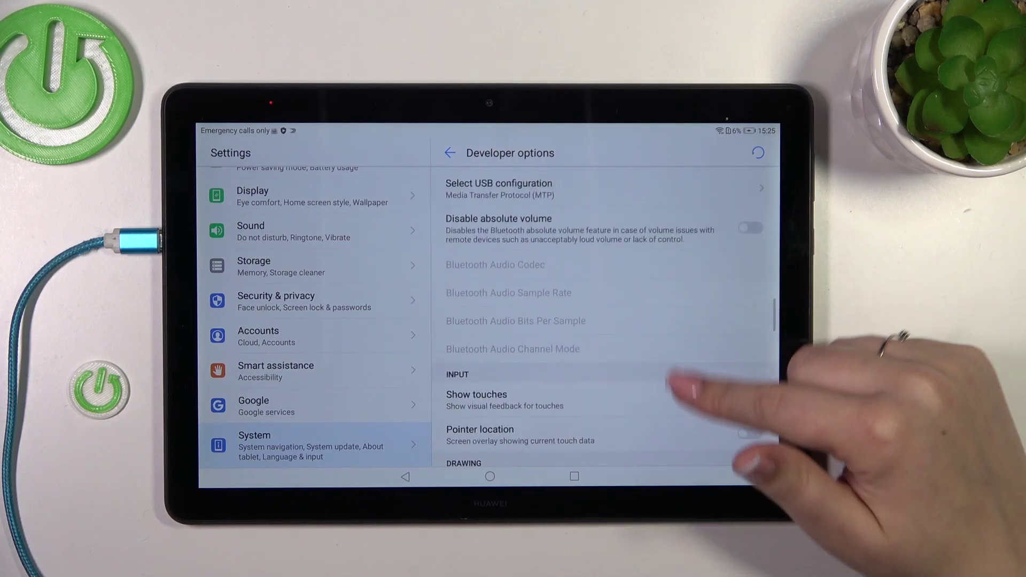
scroll(697, 360, up, 5)
scroll(705, 385, up, 5)
scroll(705, 401, up, 5)
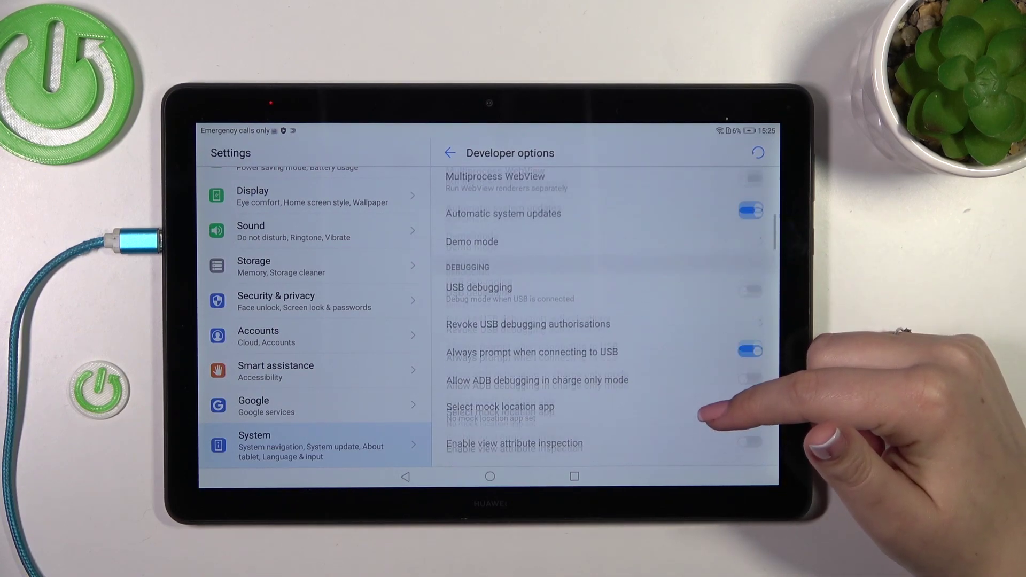
scroll(746, 305, down, 5)
scroll(690, 401, down, 5)
scroll(674, 377, down, 3)
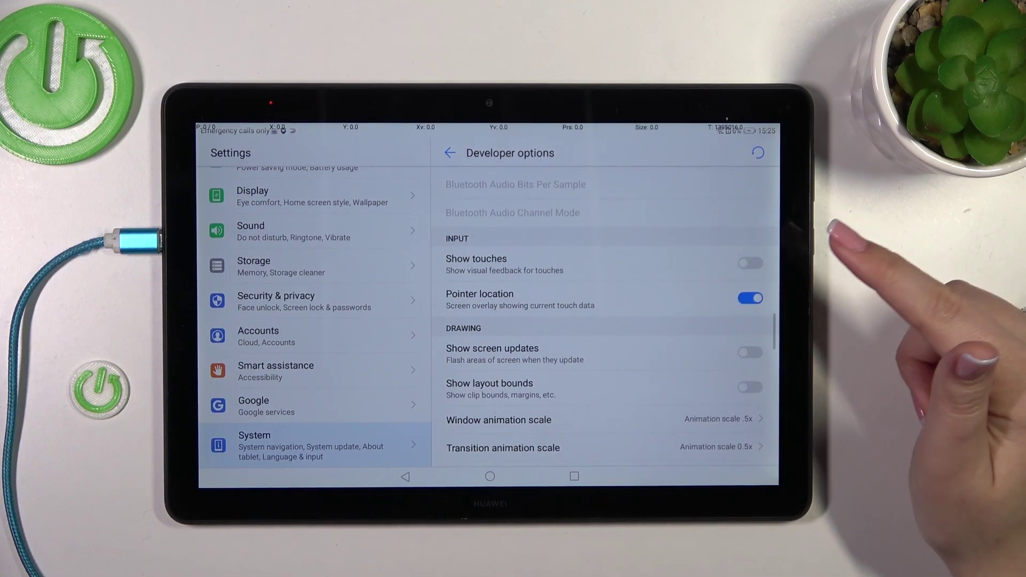
scroll(665, 321, down, 3)
scroll(761, 305, up, 1)
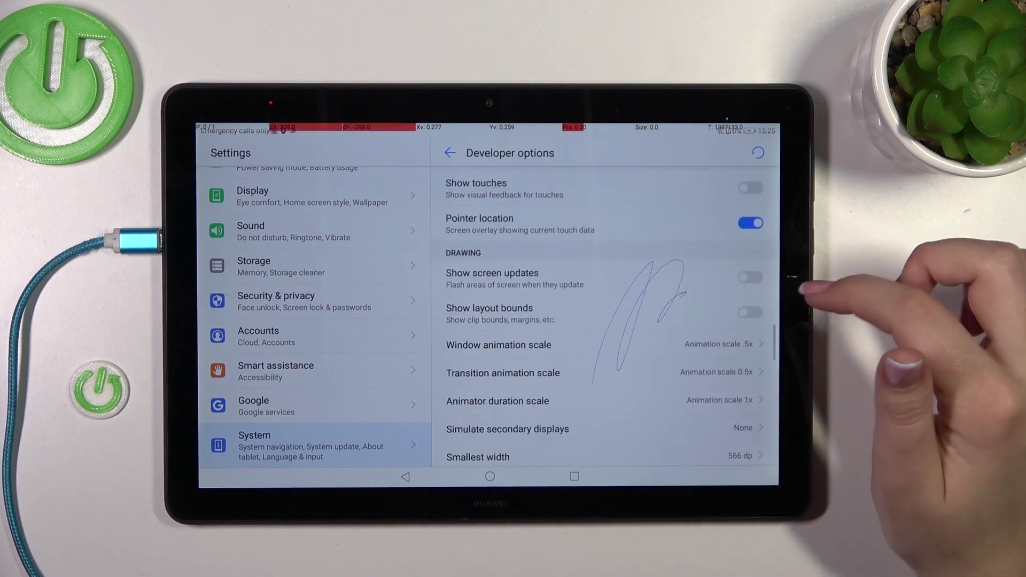
scroll(642, 337, down, 3)
scroll(633, 321, down, 1)
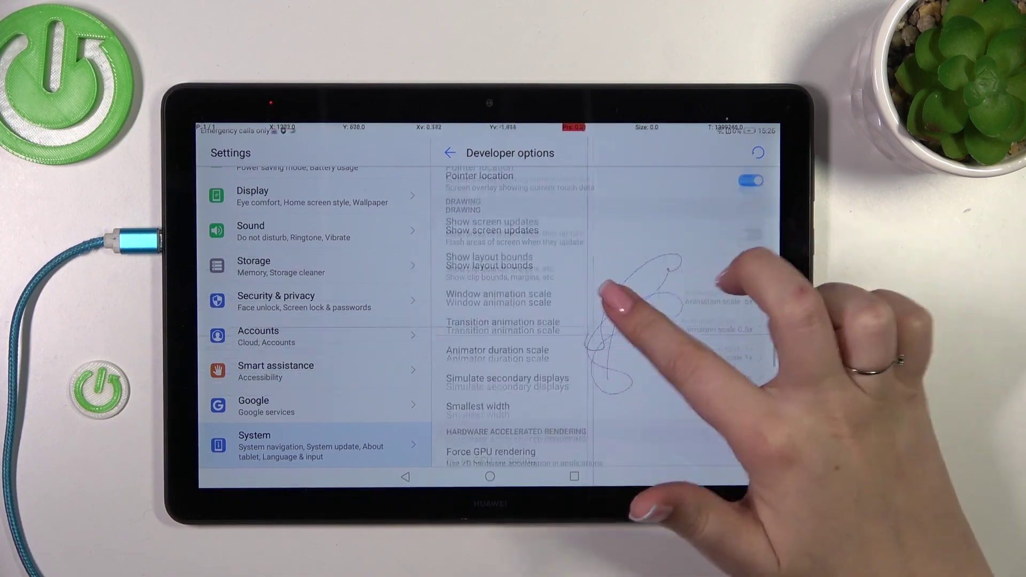
scroll(705, 336, up, 1)
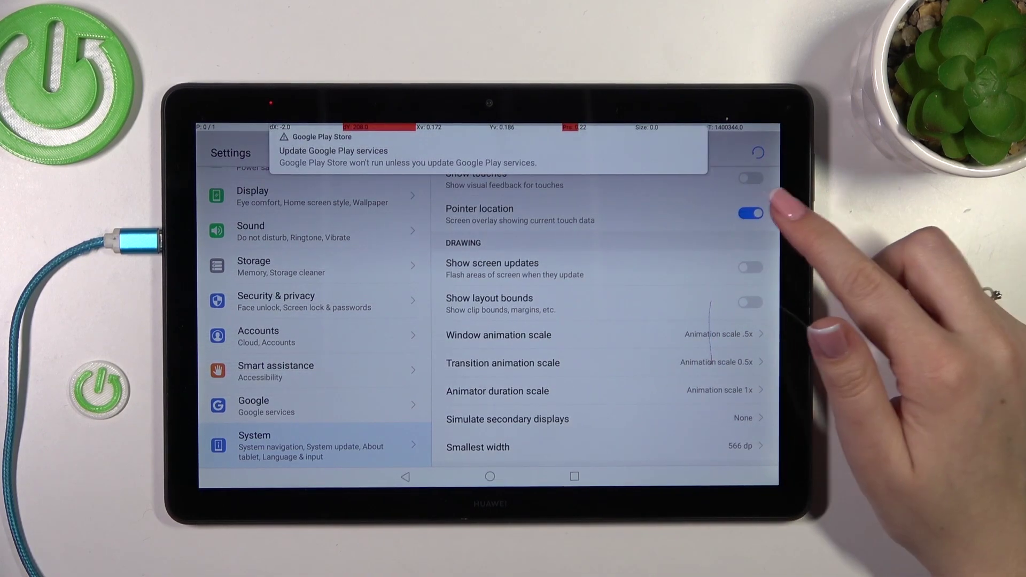
Switch the Pointer location overlay back off
click(749, 213)
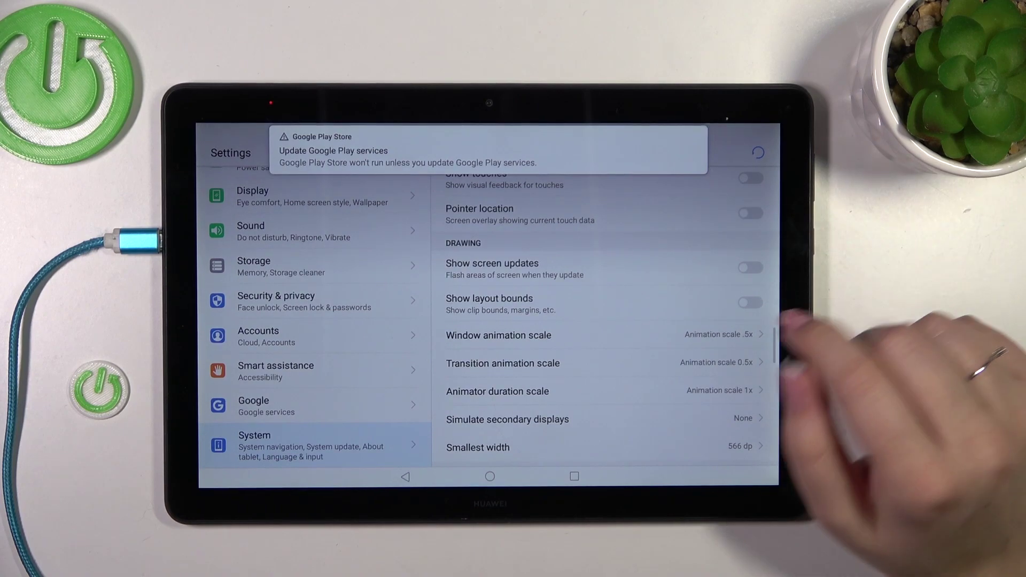
scroll(706, 285, down, 3)
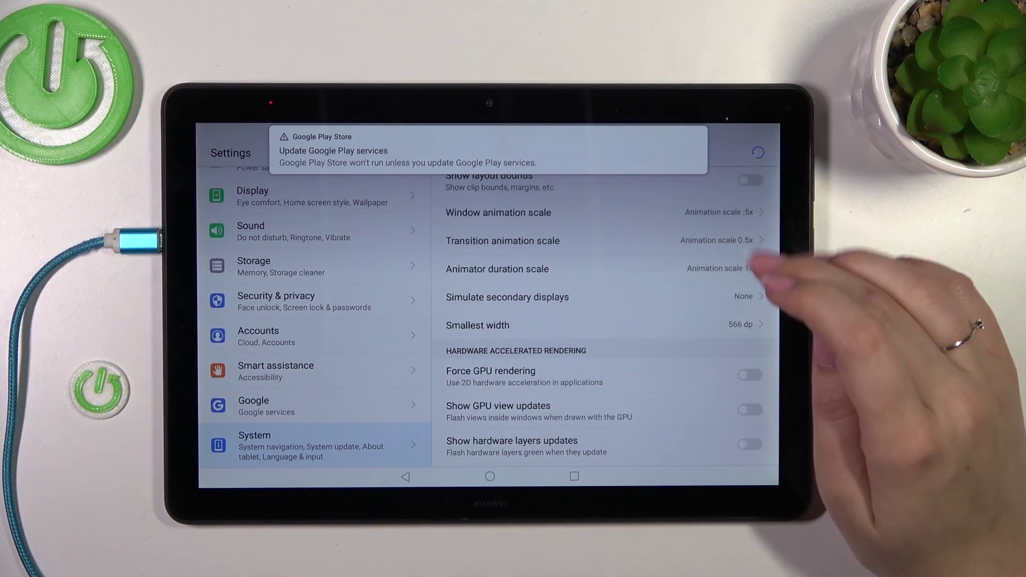
View the Window animation scale choices and cancel, leaving it at .5x
click(725, 214)
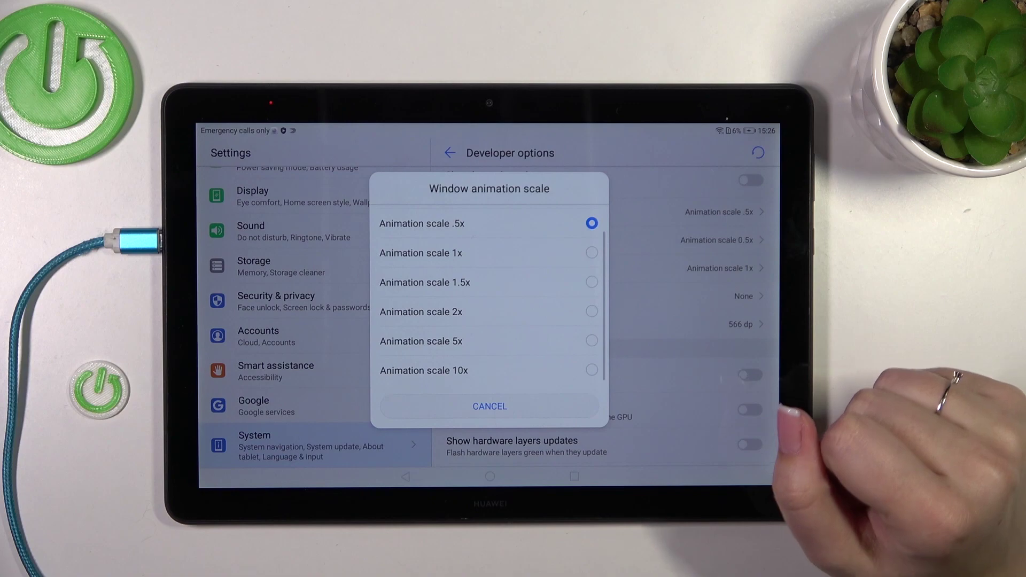
scroll(529, 281, up, 1)
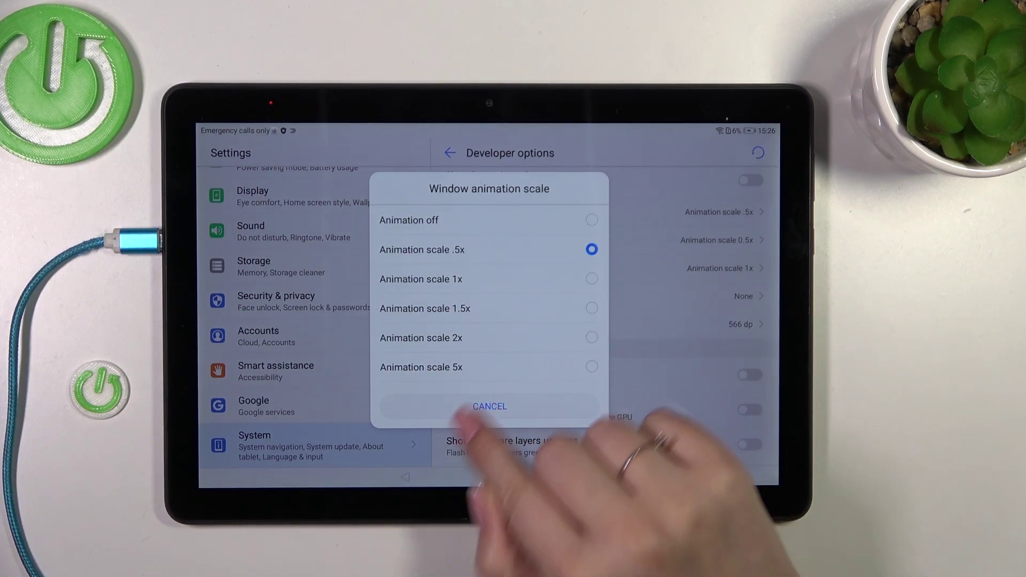
click(489, 406)
scroll(652, 275, up, 10)
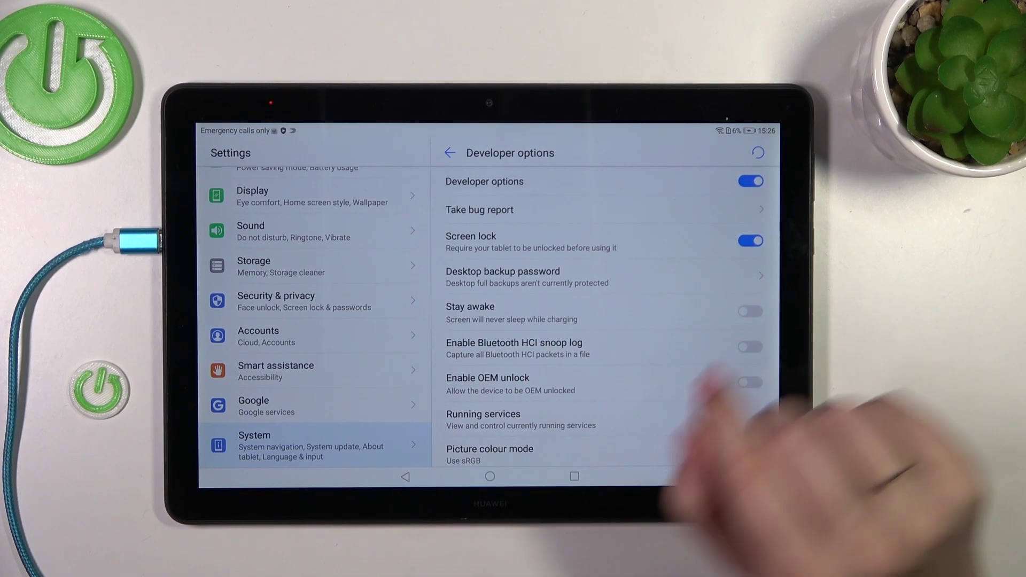
Switch off the main Developer options toggle
click(750, 182)
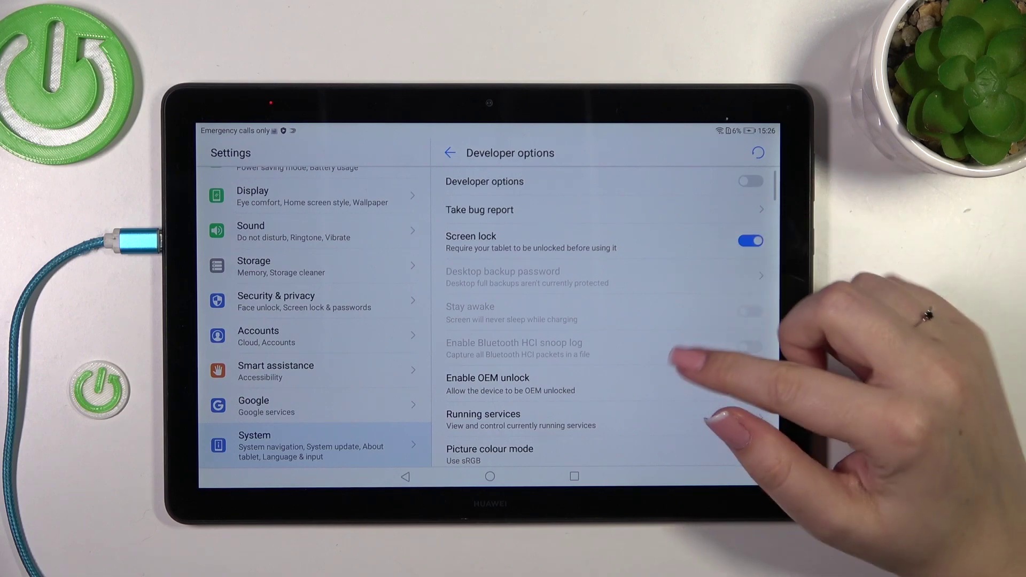
scroll(697, 313, down, 5)
scroll(689, 320, up, 5)
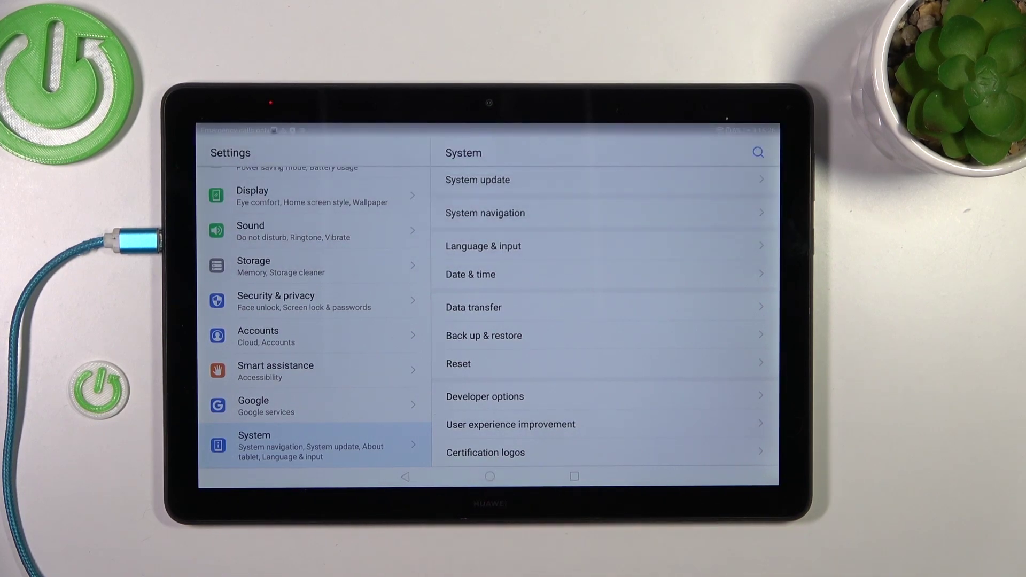
Return to the home screen with the navigation bar's Home button
click(489, 476)
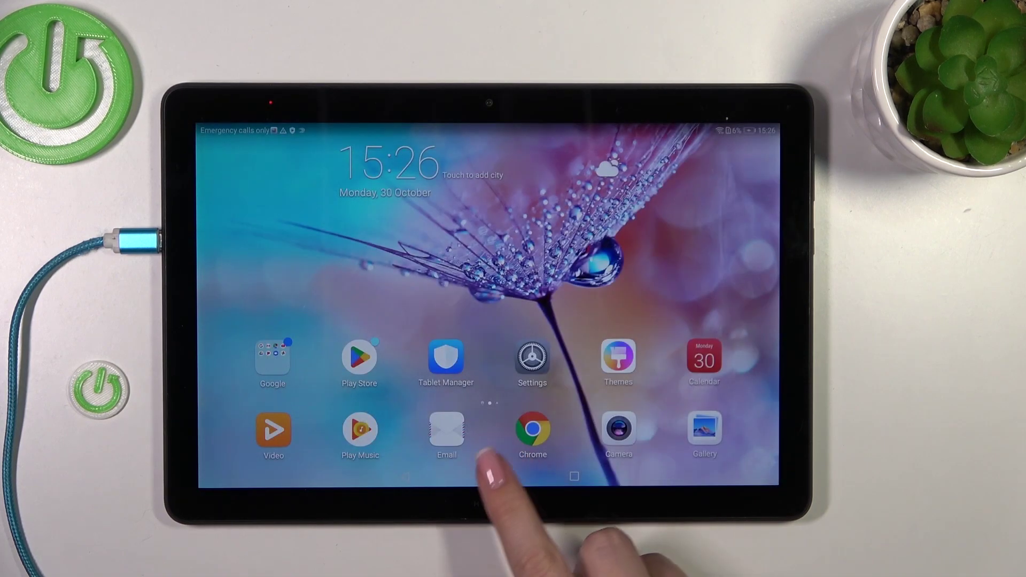